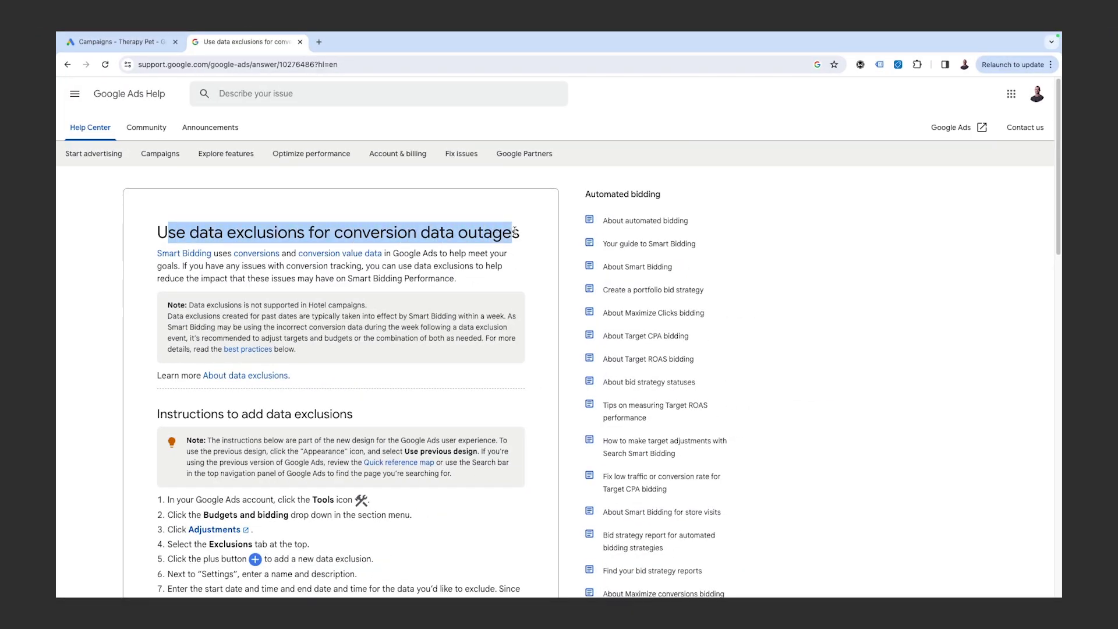
Highlight the help article's passages on conversion tracking issues and the Smart Bidding performance impact
{"action": "left_click", "coordinate": [514, 233]}
{"action": "scroll", "coordinate": [549, 234], "scroll_direction": "down", "scroll_amount": 1}
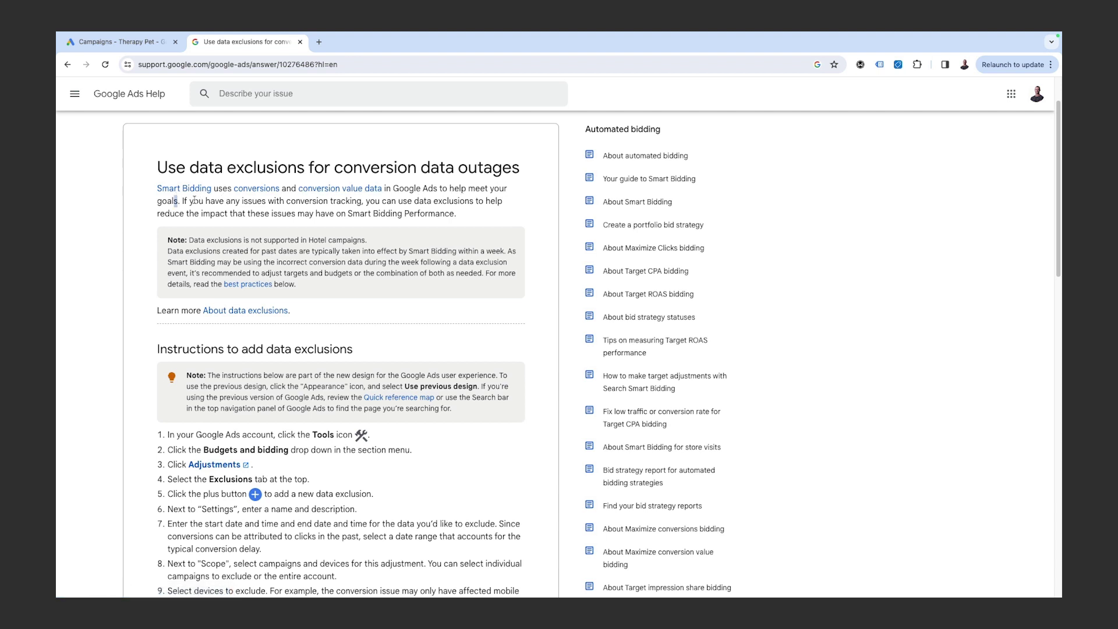
{"action": "left_click_drag", "start_coordinate": [195, 200], "coordinate": [487, 212]}
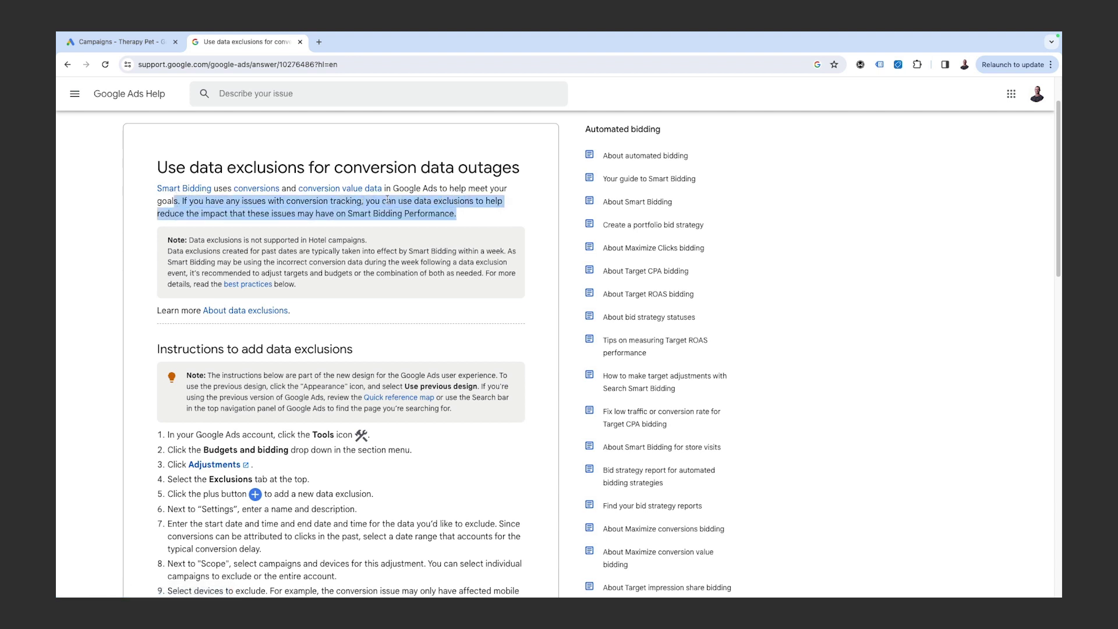
{"action": "left_click_drag", "start_coordinate": [387, 201], "coordinate": [428, 200]}
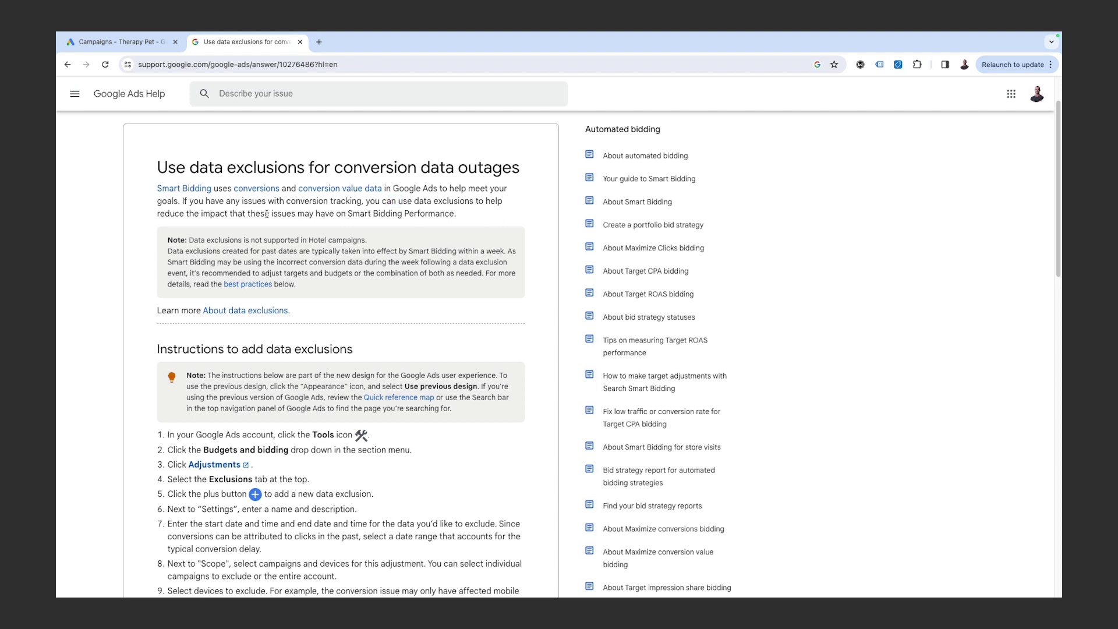
{"action": "left_click_drag", "start_coordinate": [266, 214], "coordinate": [460, 224]}
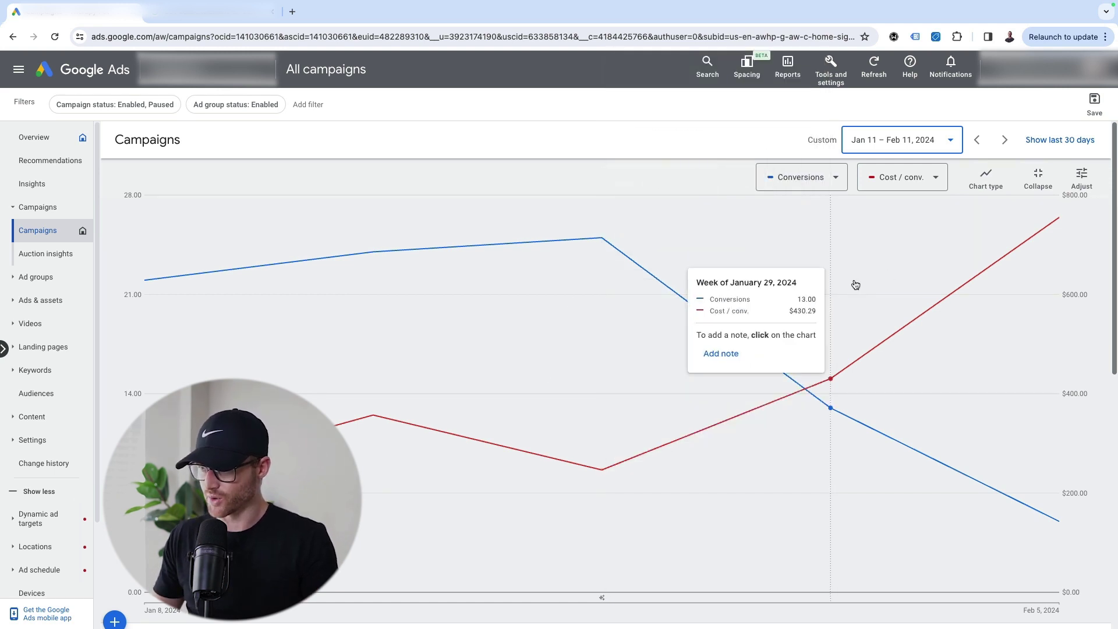
Switch the campaigns chart from weekly to daily data points
{"action": "left_click", "coordinate": [1082, 176]}
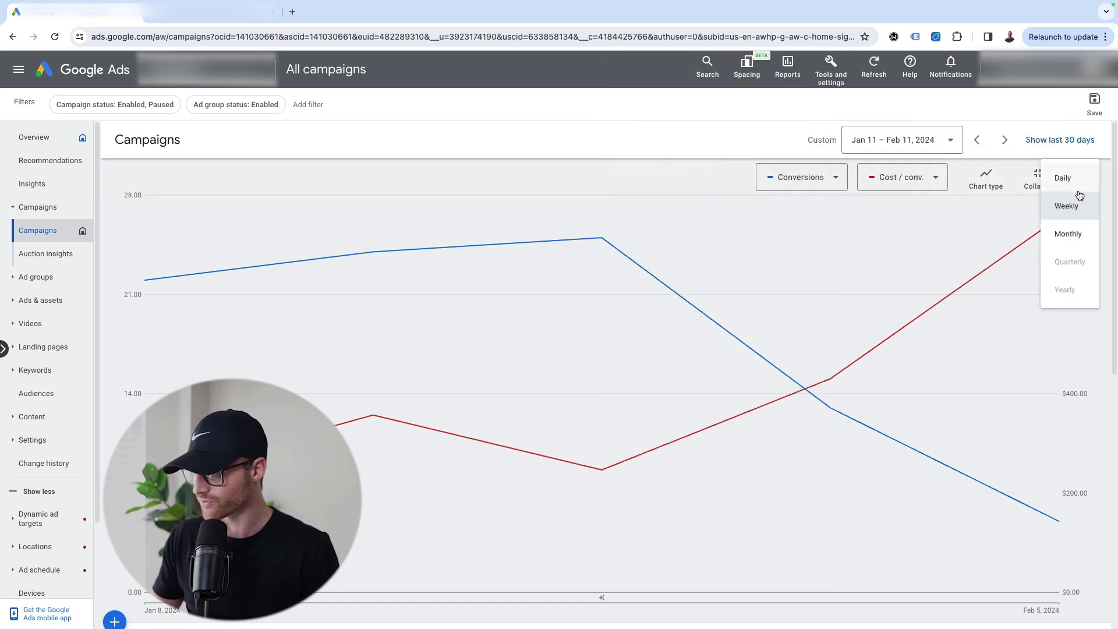
{"action": "left_click", "coordinate": [1070, 178]}
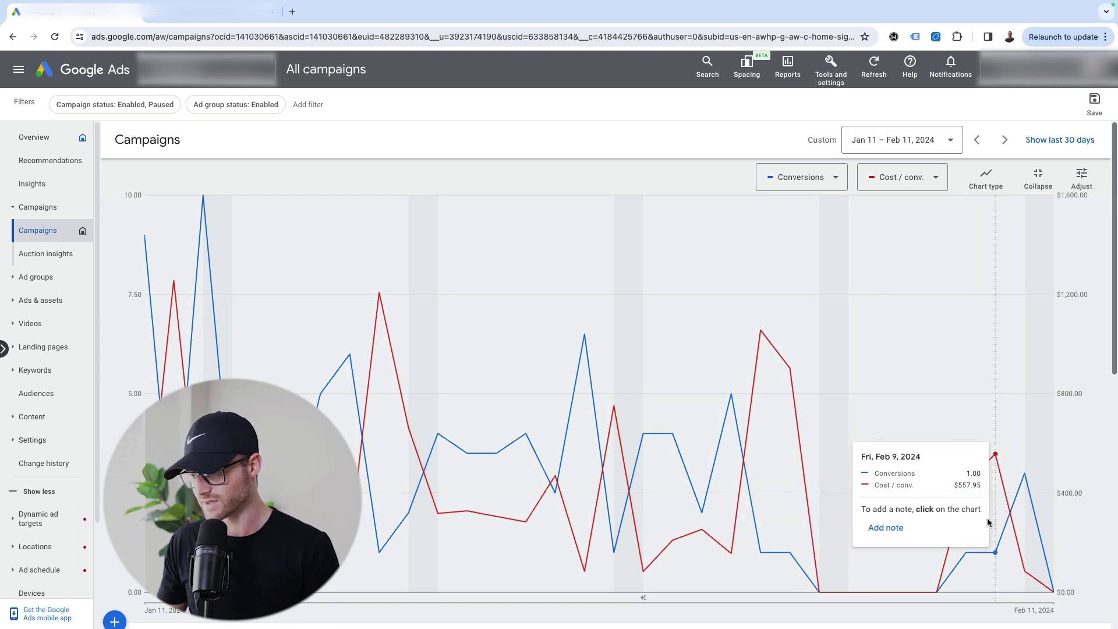
{"action": "left_click_drag", "start_coordinate": [965, 473], "coordinate": [984, 485]}
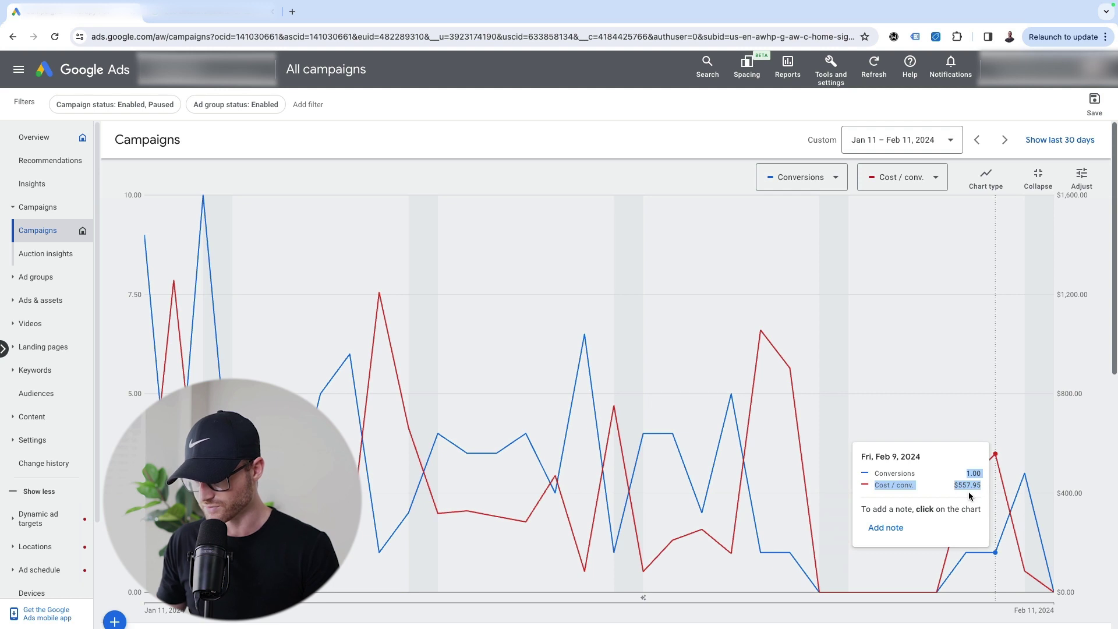
{"action": "double_click", "coordinate": [970, 484]}
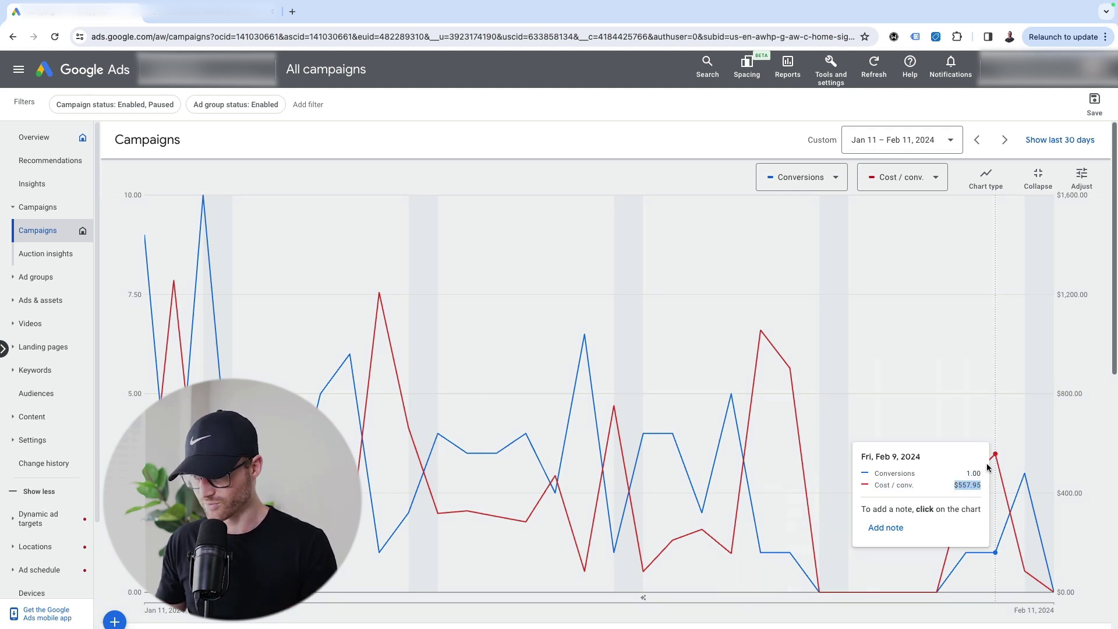
{"action": "left_click_drag", "start_coordinate": [986, 463], "coordinate": [992, 459]}
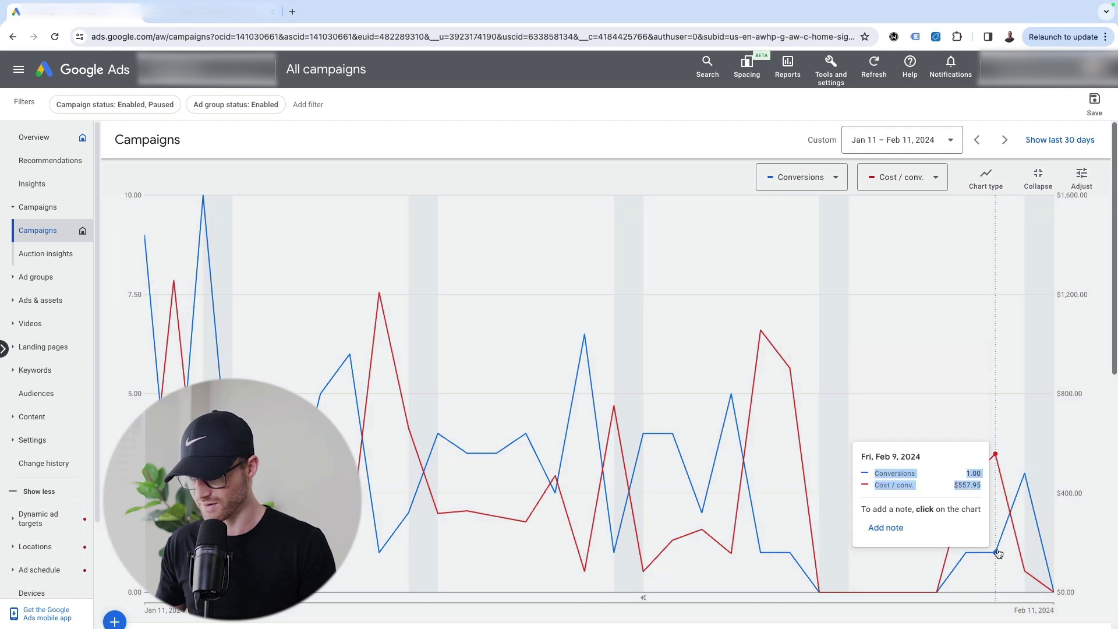
{"action": "left_click_drag", "start_coordinate": [1000, 472], "coordinate": [1018, 491]}
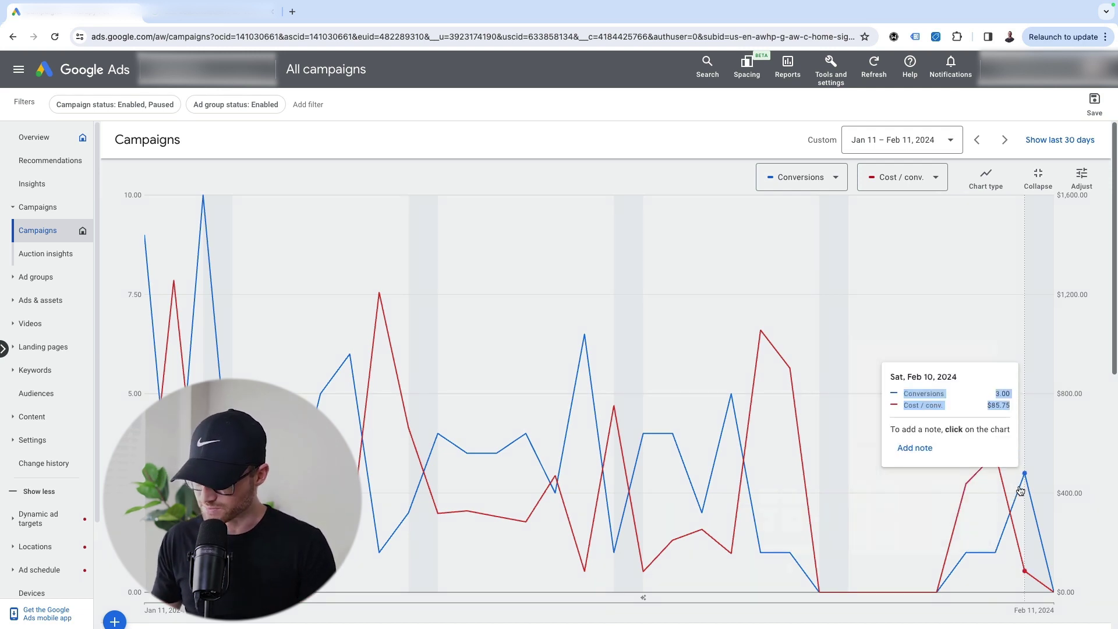
{"action": "left_click_drag", "start_coordinate": [999, 391], "coordinate": [1015, 498]}
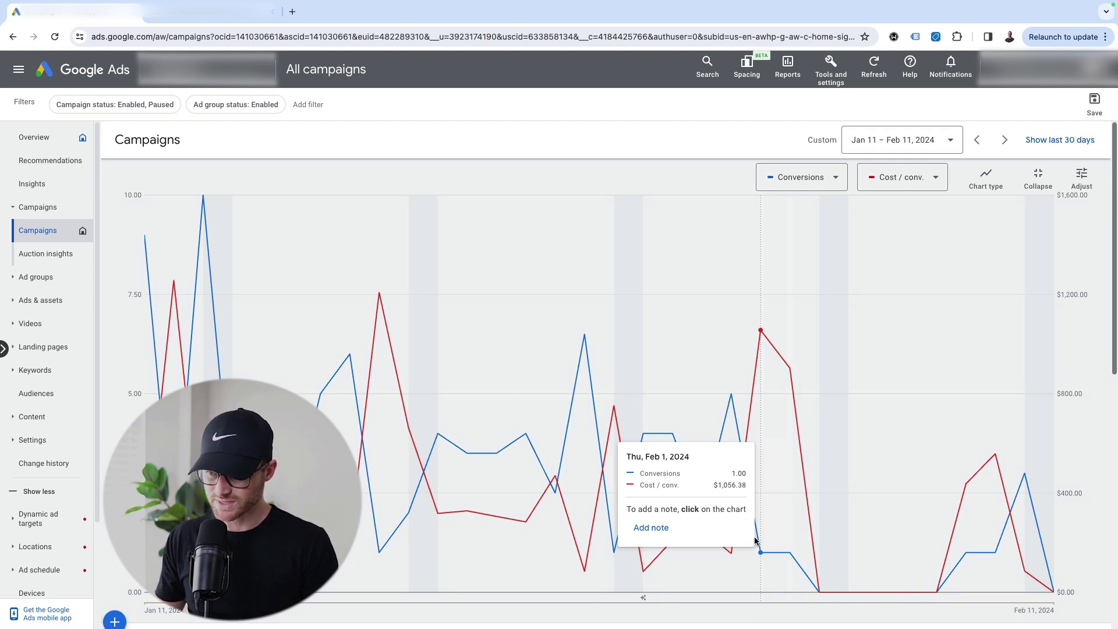
{"action": "left_click_drag", "start_coordinate": [633, 453], "coordinate": [697, 454]}
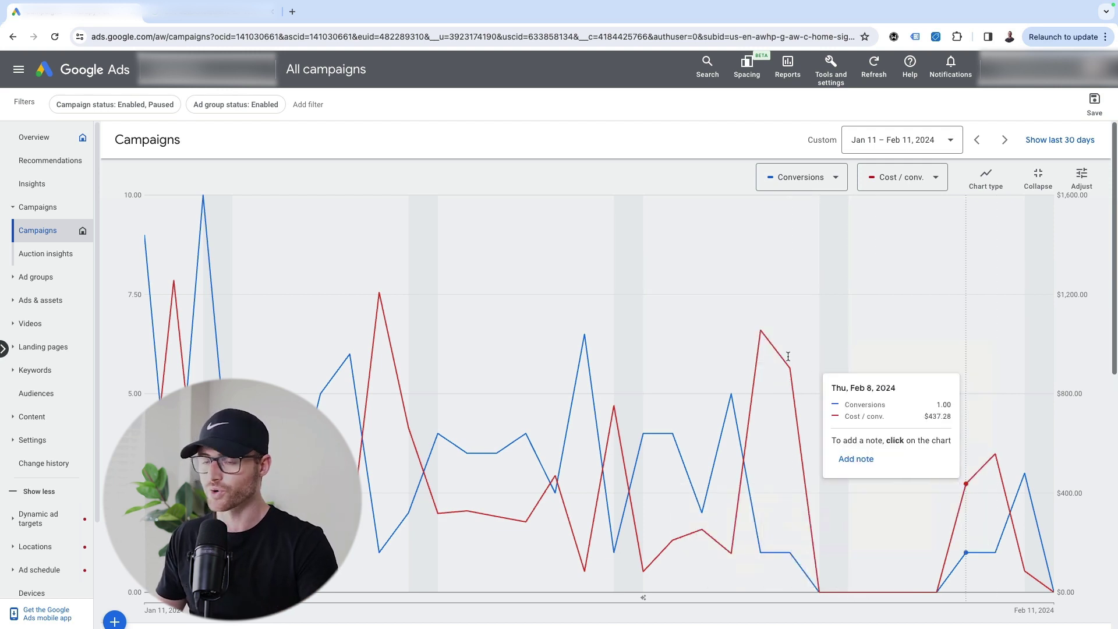
Go through Tools and settings to the Bid strategies Advanced controls page
{"action": "left_click", "coordinate": [836, 75]}
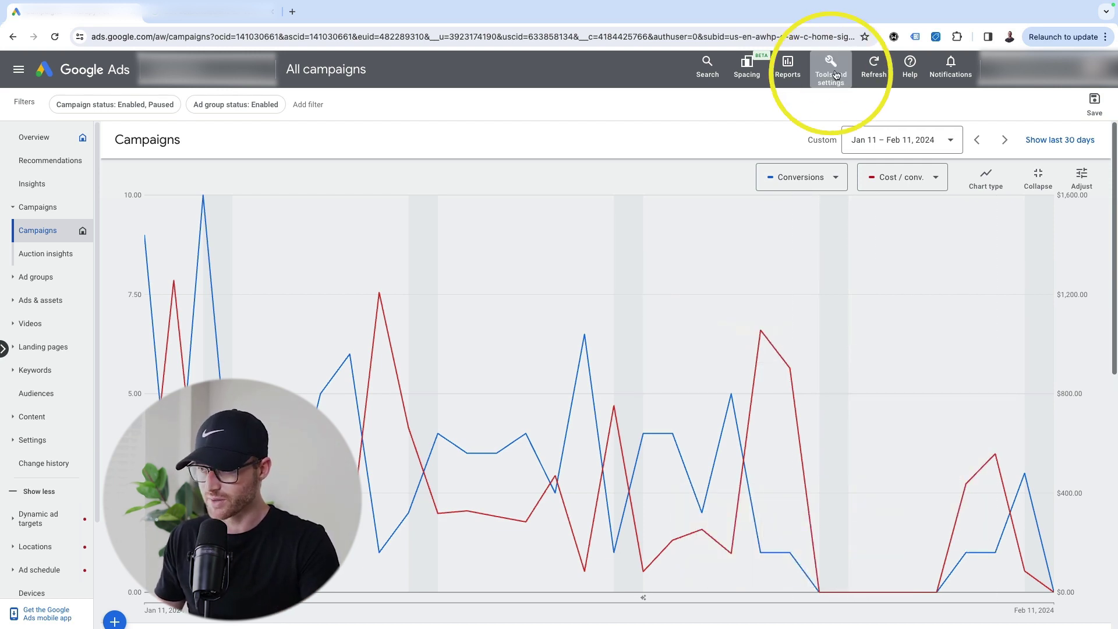
{"action": "left_click", "coordinate": [509, 165]}
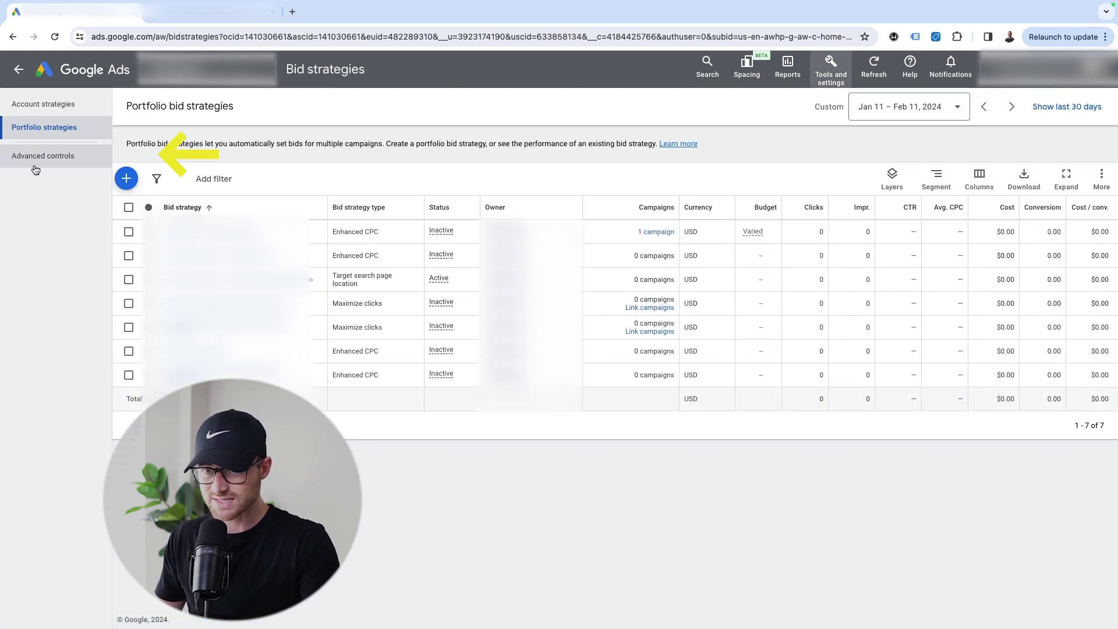
{"action": "left_click", "coordinate": [36, 169]}
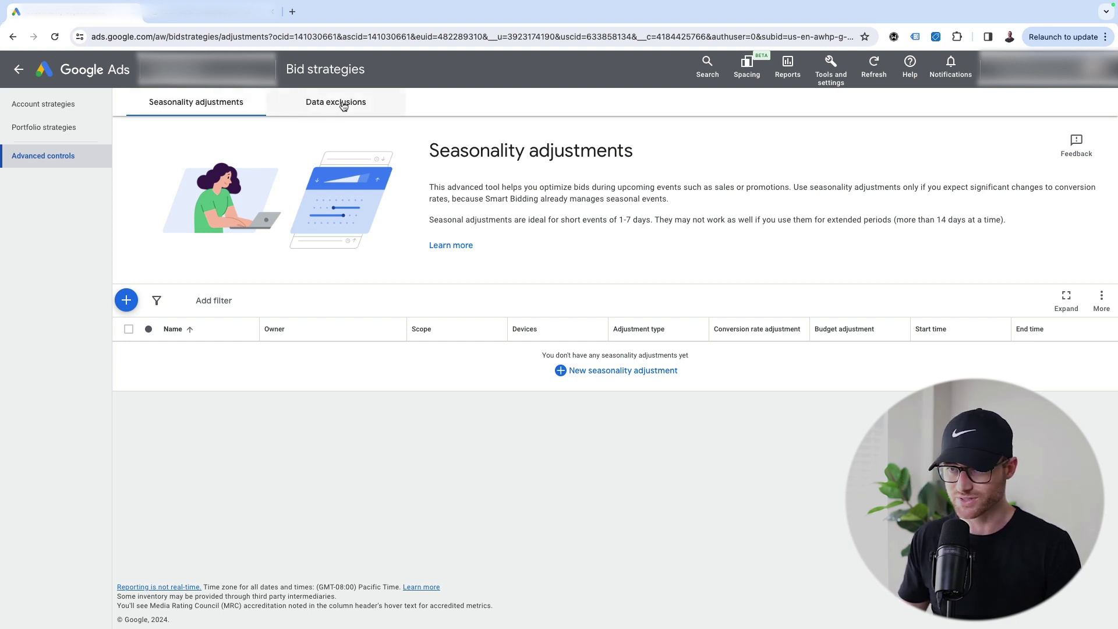
Start a new data exclusion named 'Conv. Tracking Broke (Feb 1-9, 2024)'
{"action": "left_click", "coordinate": [344, 106]}
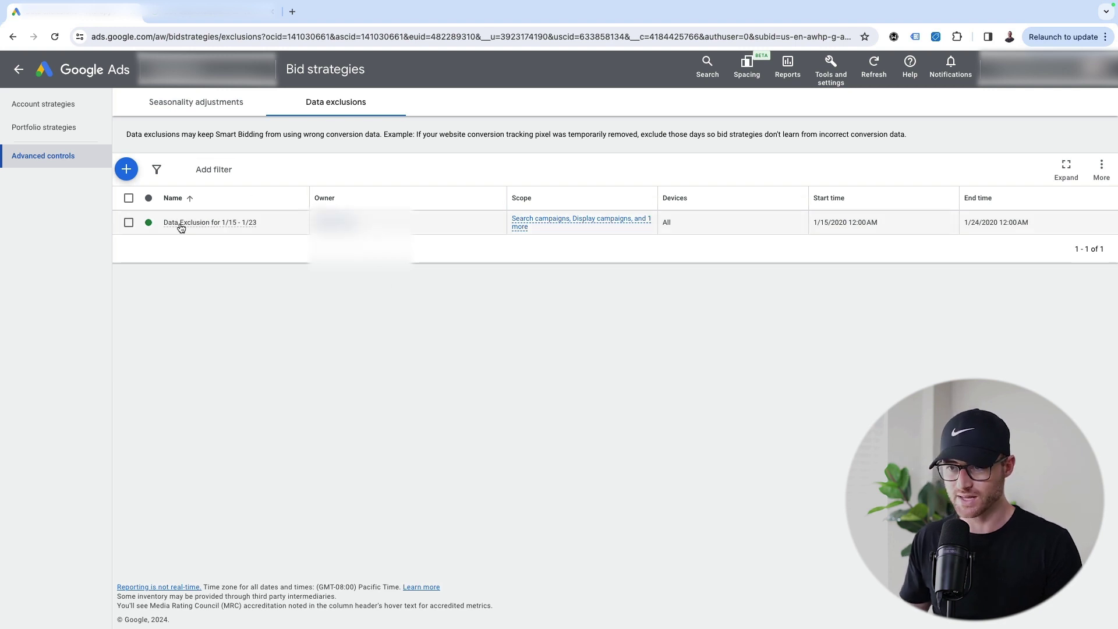
{"action": "left_click", "coordinate": [126, 169]}
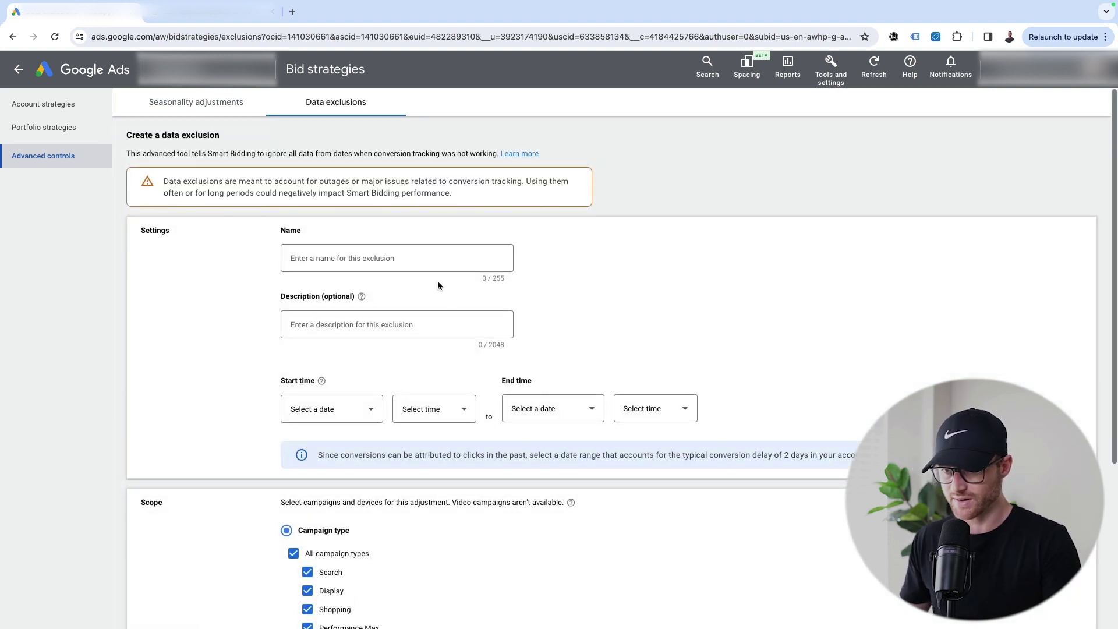
{"action": "left_click", "coordinate": [427, 255]}
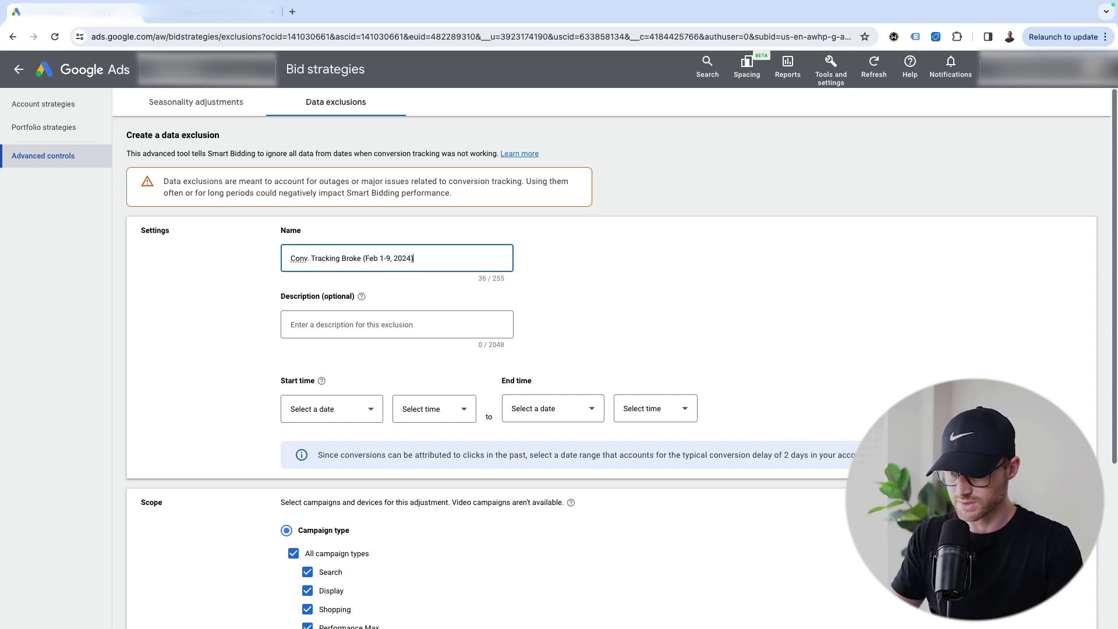
{"action": "scroll", "coordinate": [271, 353], "scroll_direction": "down", "scroll_amount": 2}
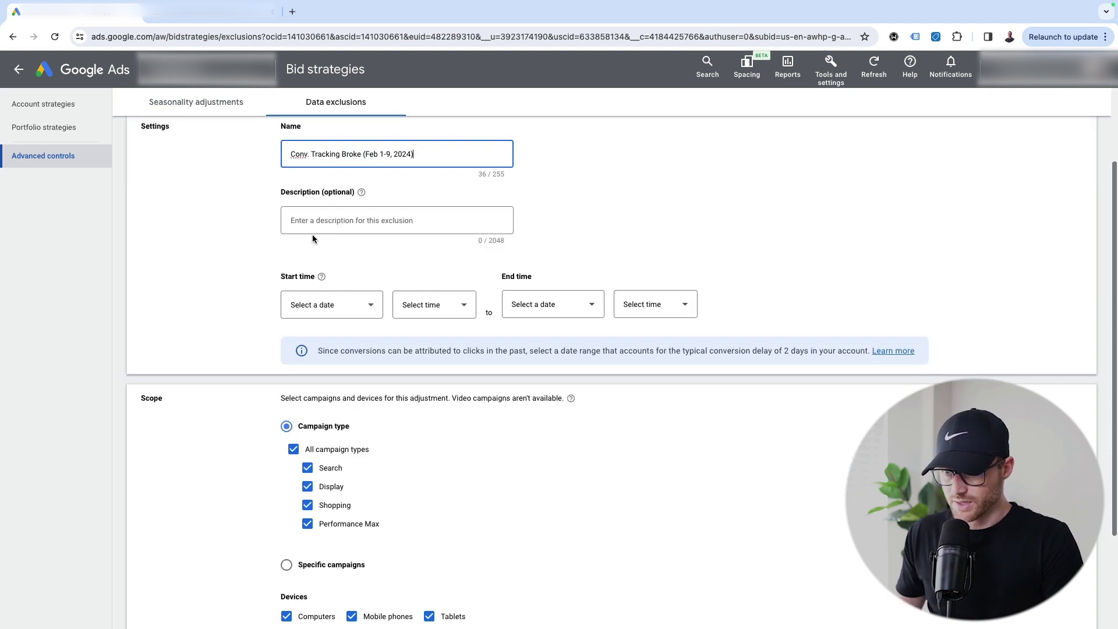
Set the exclusion to start Feb 1, 2024 and end Feb 9, 2024
{"action": "left_click", "coordinate": [368, 304]}
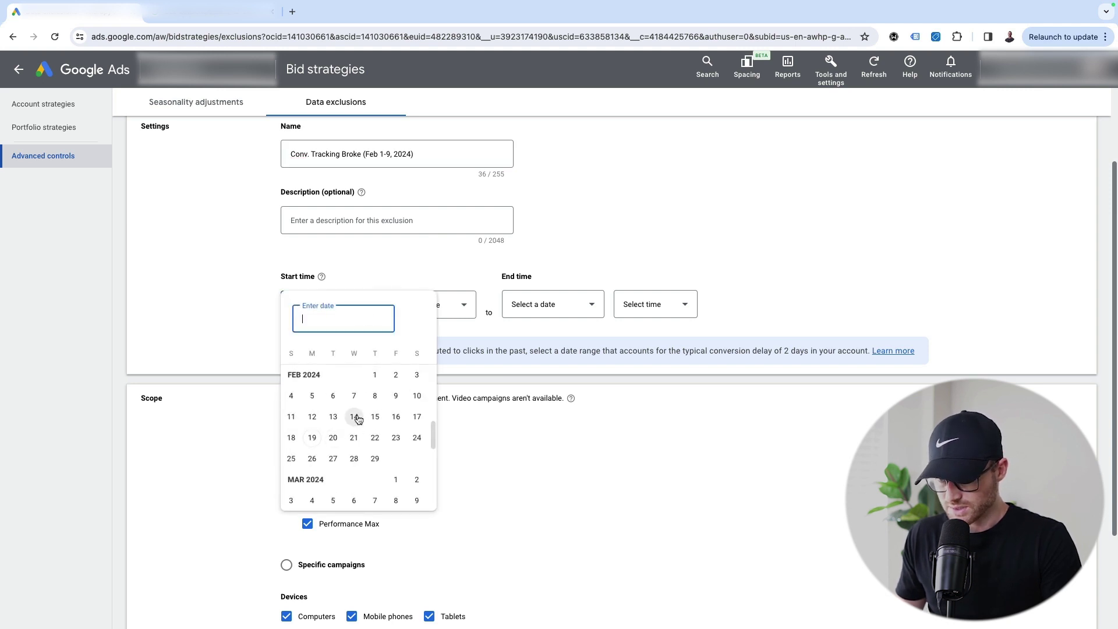
{"action": "left_click", "coordinate": [374, 374]}
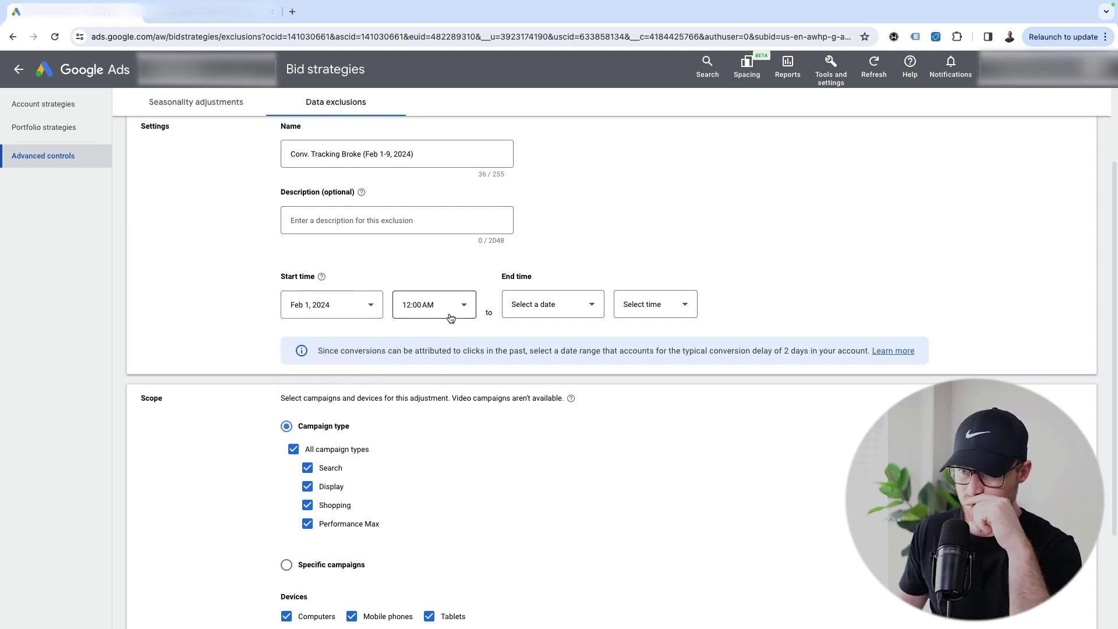
{"action": "left_click", "coordinate": [572, 314]}
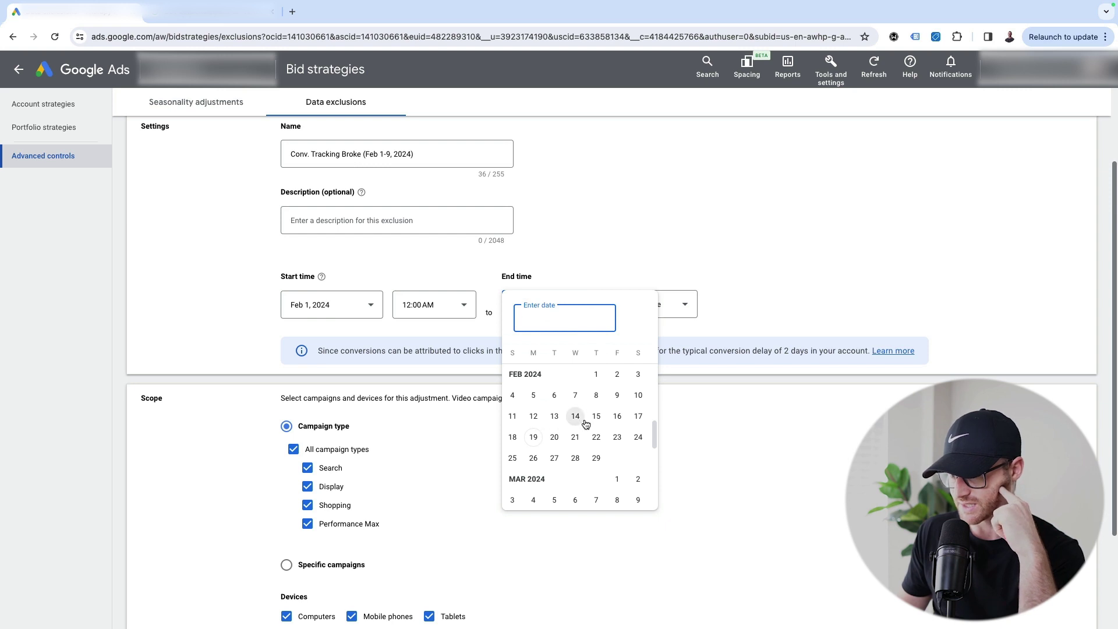
{"action": "left_click", "coordinate": [616, 396]}
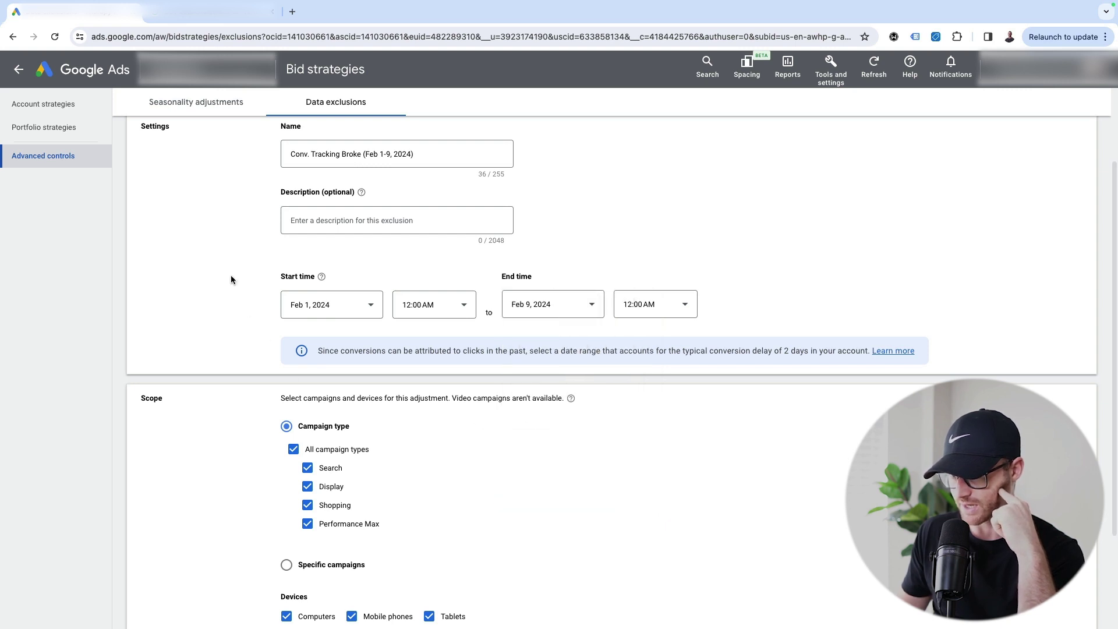
{"action": "scroll", "coordinate": [232, 296], "scroll_direction": "down", "scroll_amount": 3}
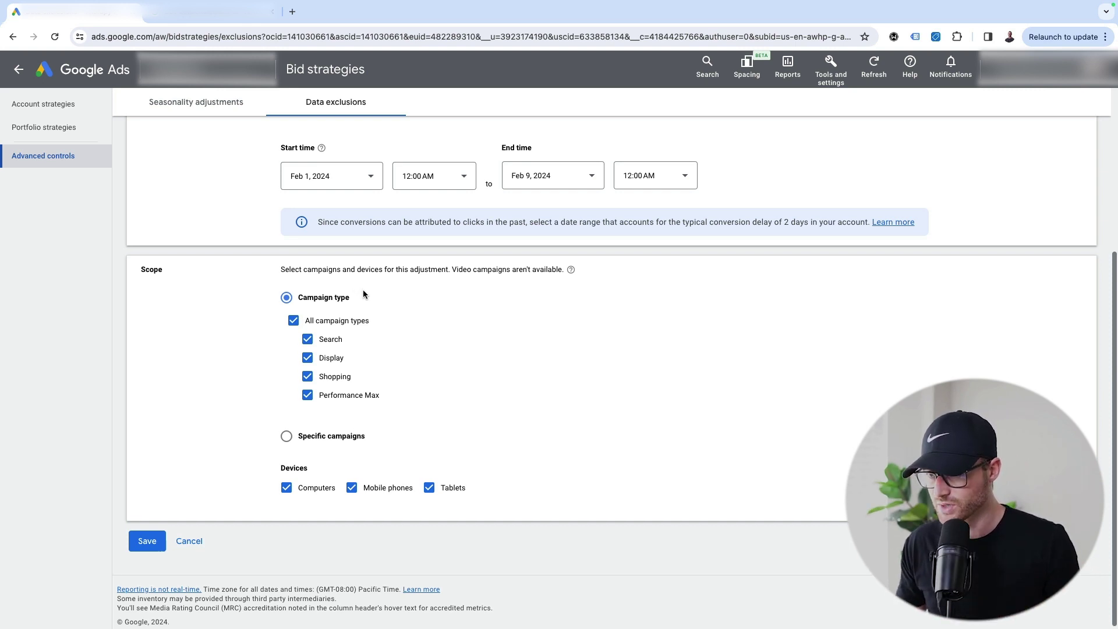
{"action": "scroll", "coordinate": [328, 360], "scroll_direction": "up", "scroll_amount": 3}
{"action": "left_click_drag", "start_coordinate": [319, 375], "coordinate": [566, 393]}
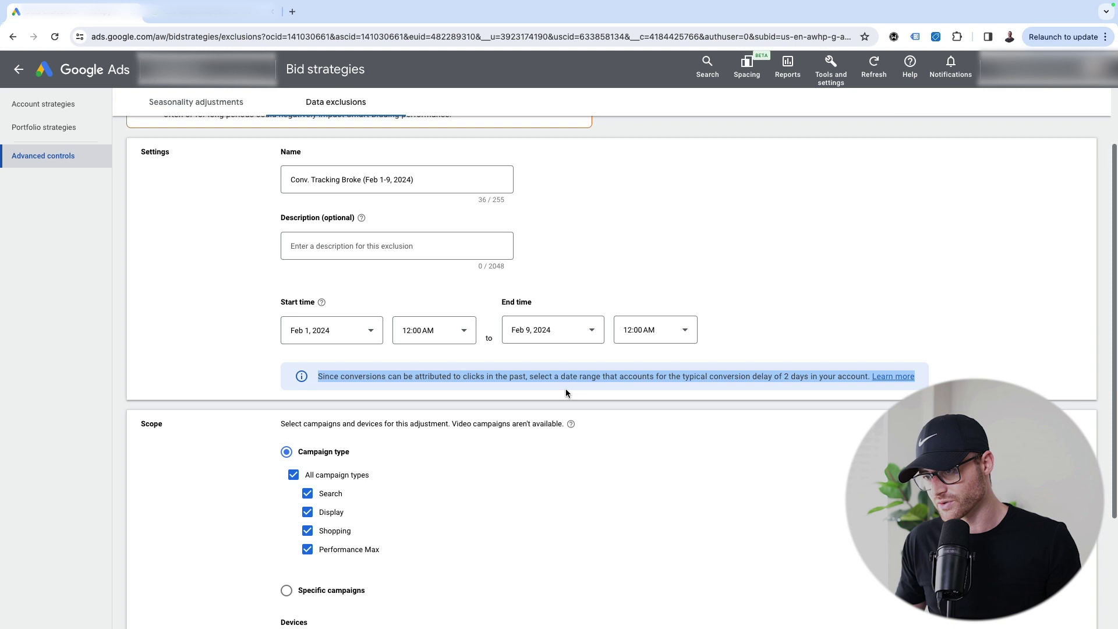
{"action": "left_click", "coordinate": [395, 374]}
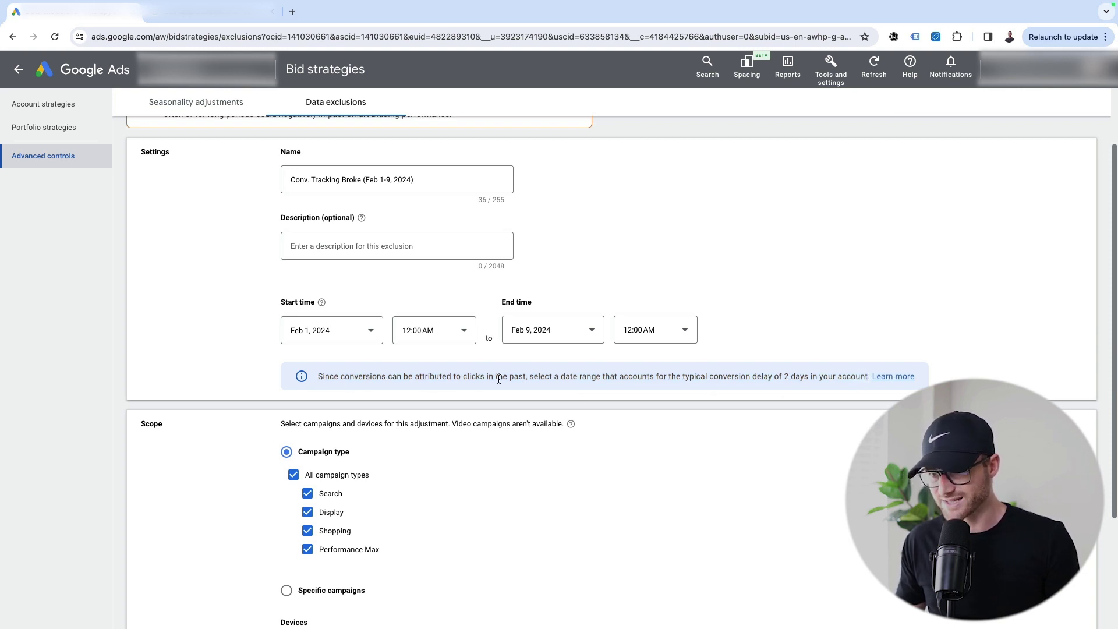
{"action": "left_click_drag", "start_coordinate": [554, 378], "coordinate": [872, 380]}
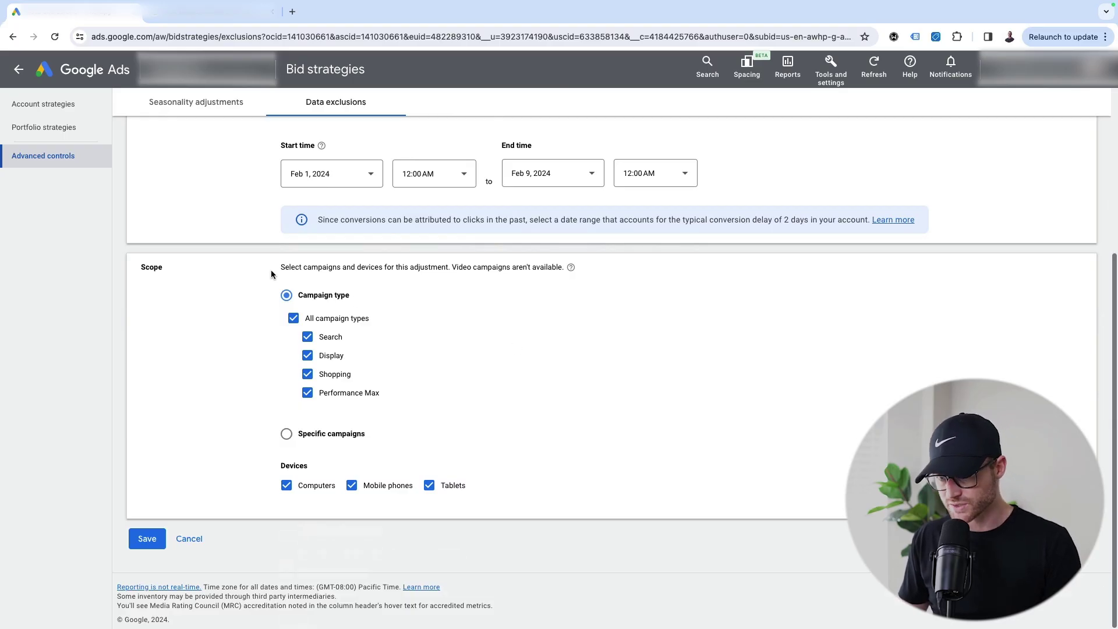
{"action": "left_click_drag", "start_coordinate": [271, 267], "coordinate": [557, 270]}
{"action": "left_click", "coordinate": [493, 275]}
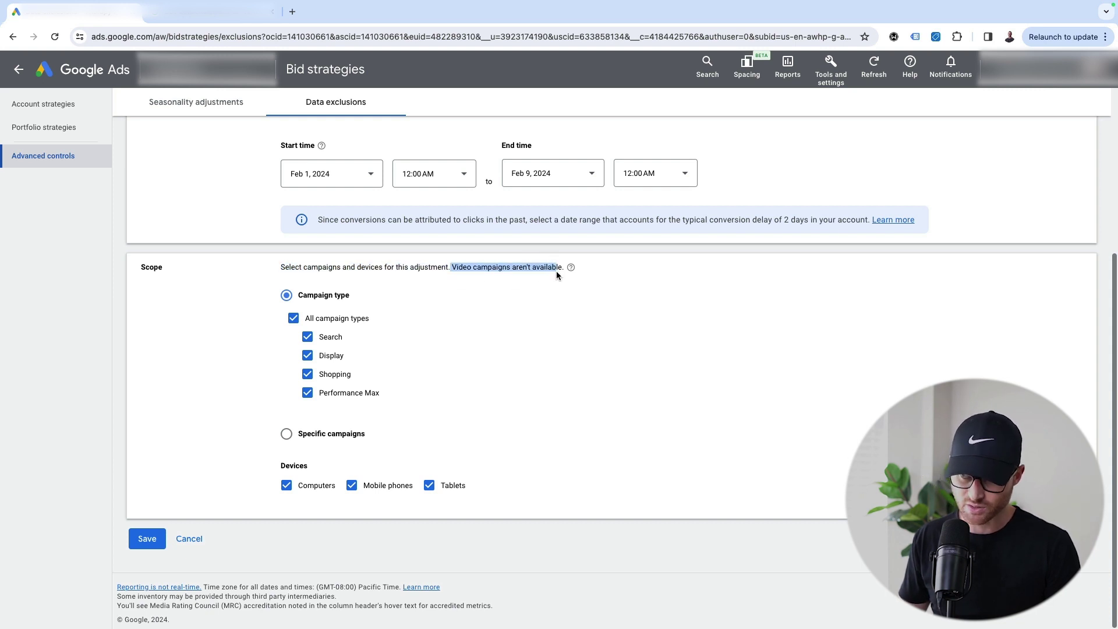
{"action": "left_click", "coordinate": [567, 319]}
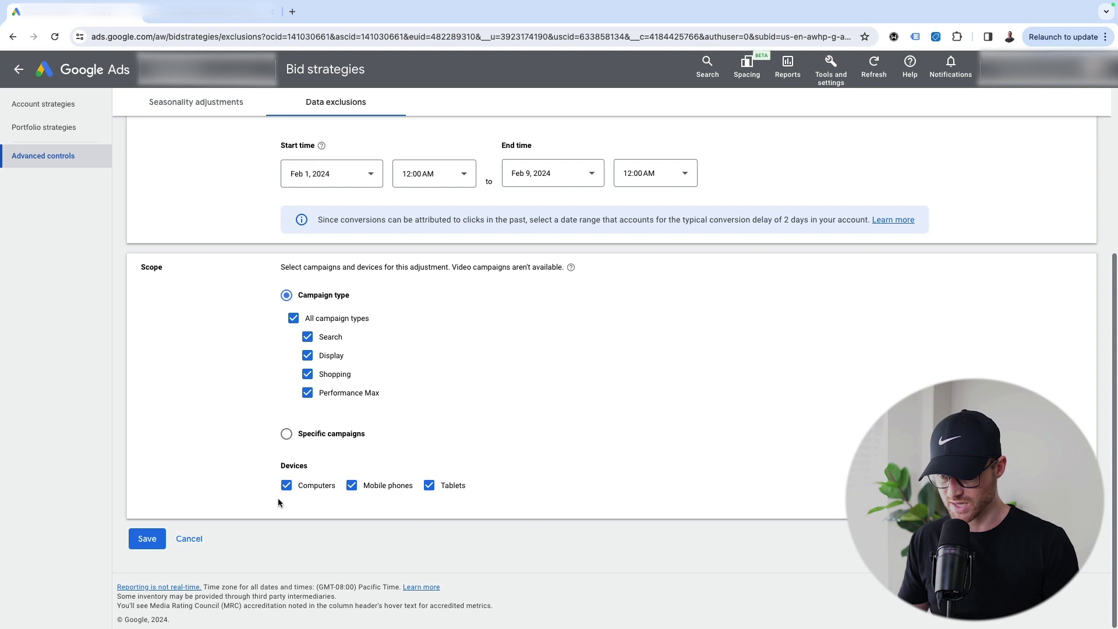
Save the exclusion, review the bid strategy performance warning, and confirm its creation
{"action": "left_click", "coordinate": [140, 541]}
{"action": "left_click_drag", "start_coordinate": [341, 257], "coordinate": [524, 259]}
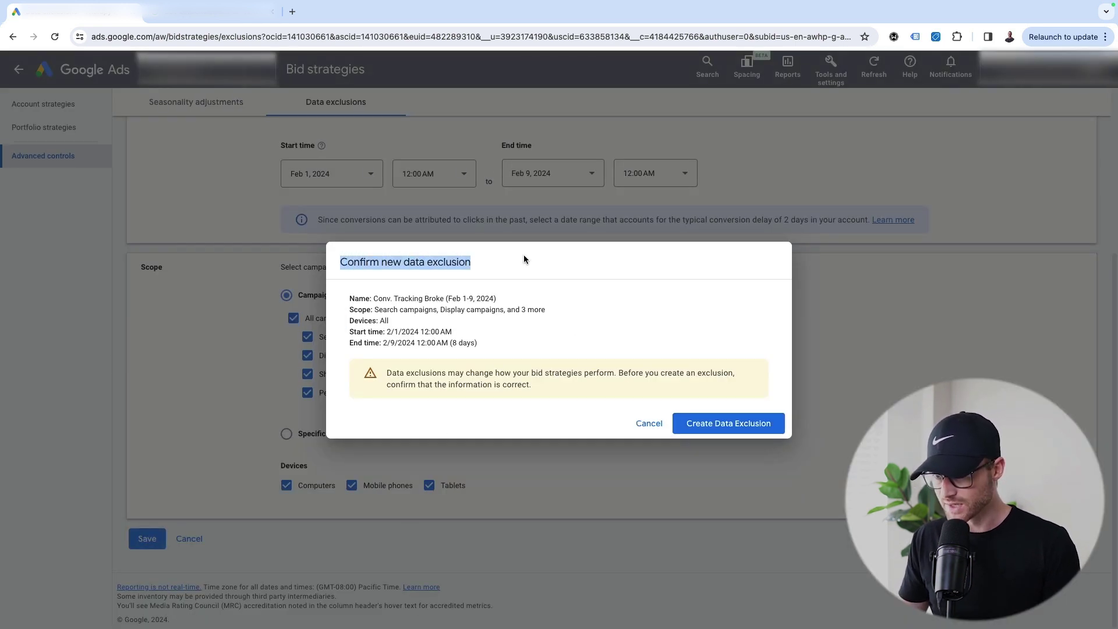
{"action": "left_click", "coordinate": [510, 274]}
{"action": "left_click_drag", "start_coordinate": [387, 372], "coordinate": [634, 389]}
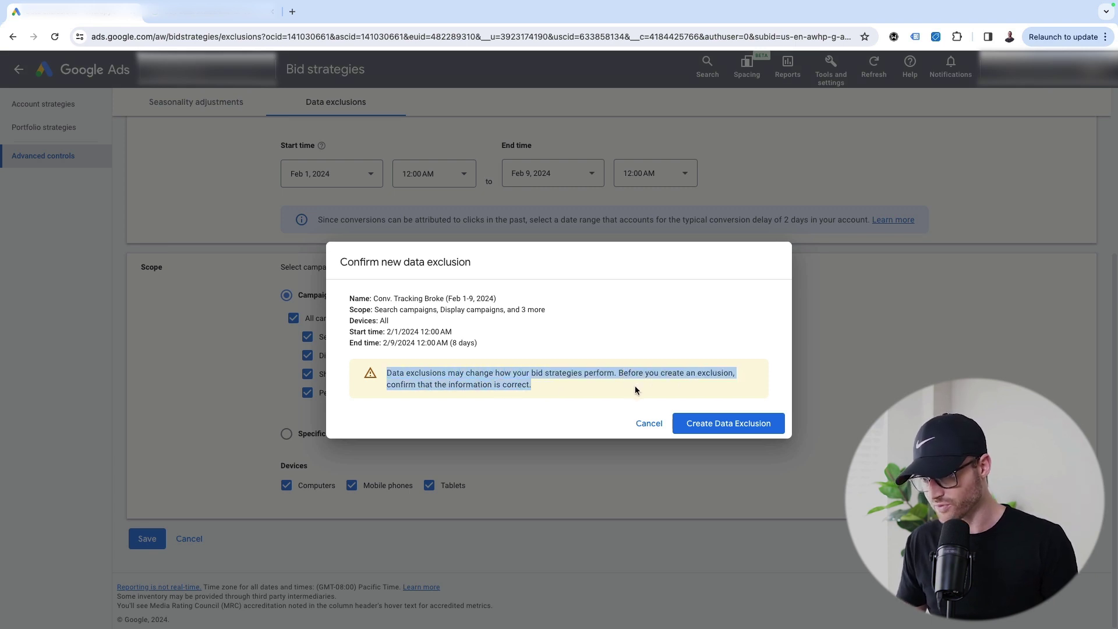
{"action": "left_click", "coordinate": [445, 386]}
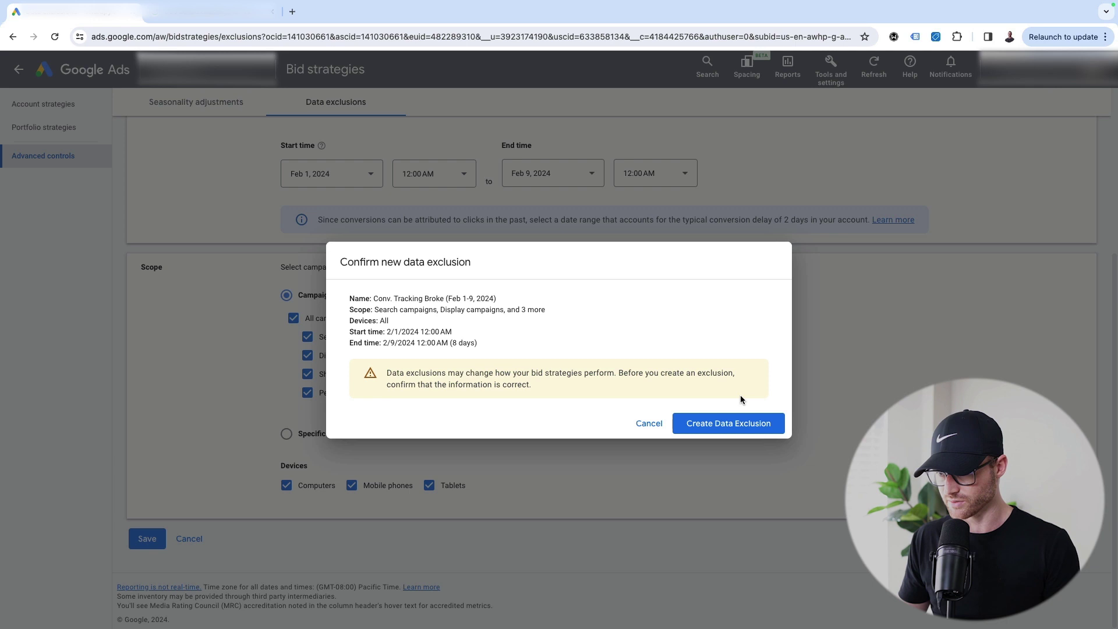
{"action": "left_click", "coordinate": [752, 425]}
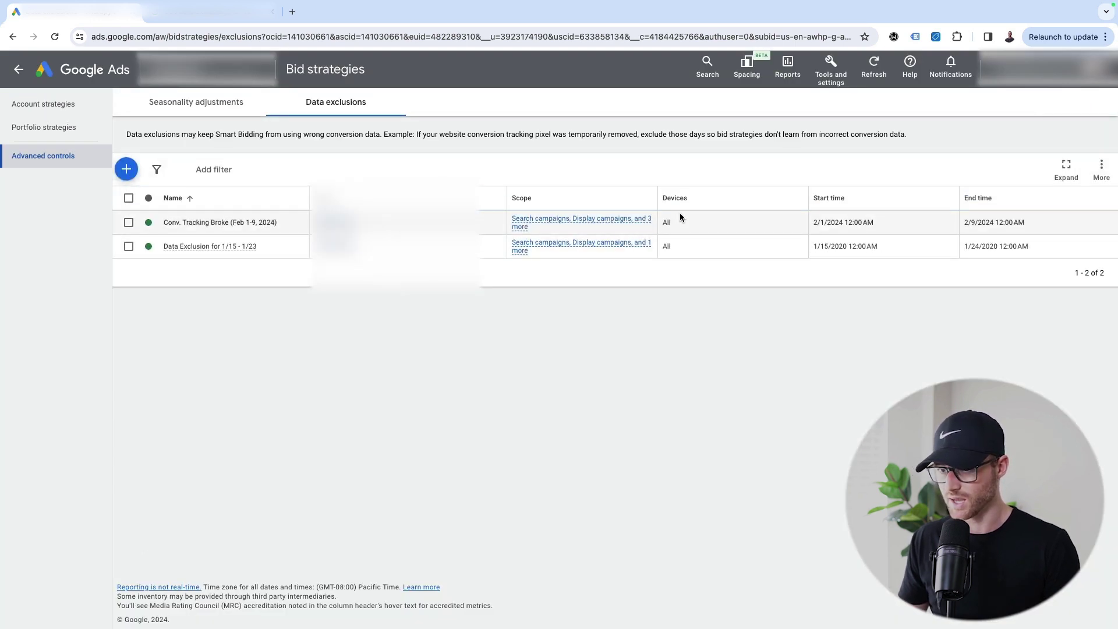
{"action": "left_click_drag", "start_coordinate": [275, 222], "coordinate": [164, 222]}
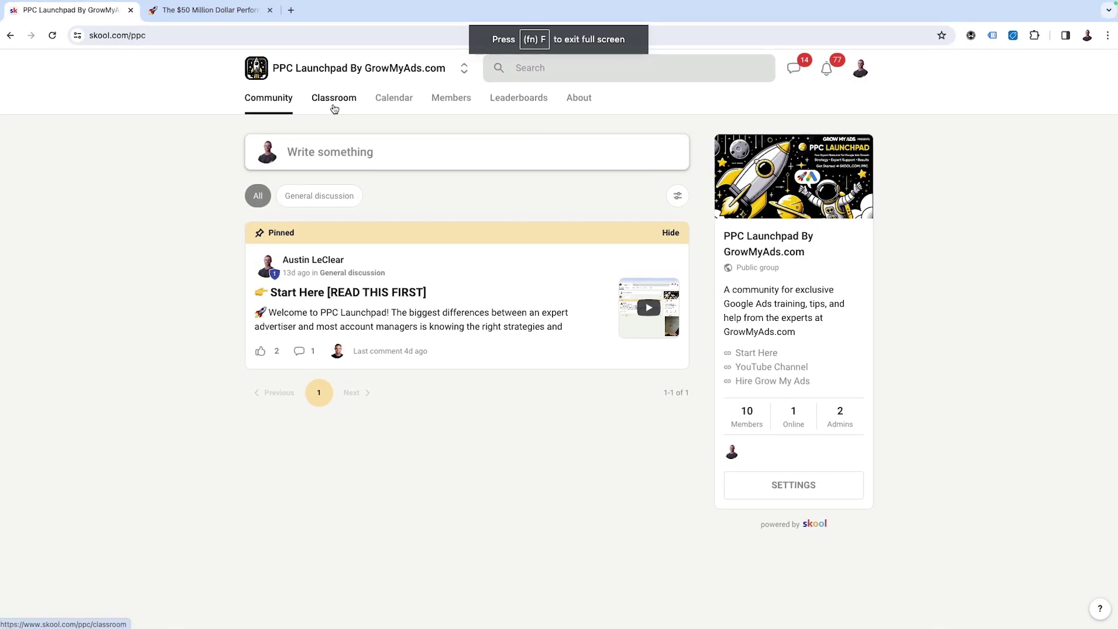
Open the FREE: Performance Max Course from Skool's Classroom and scroll its lesson list
{"action": "left_click", "coordinate": [338, 111]}
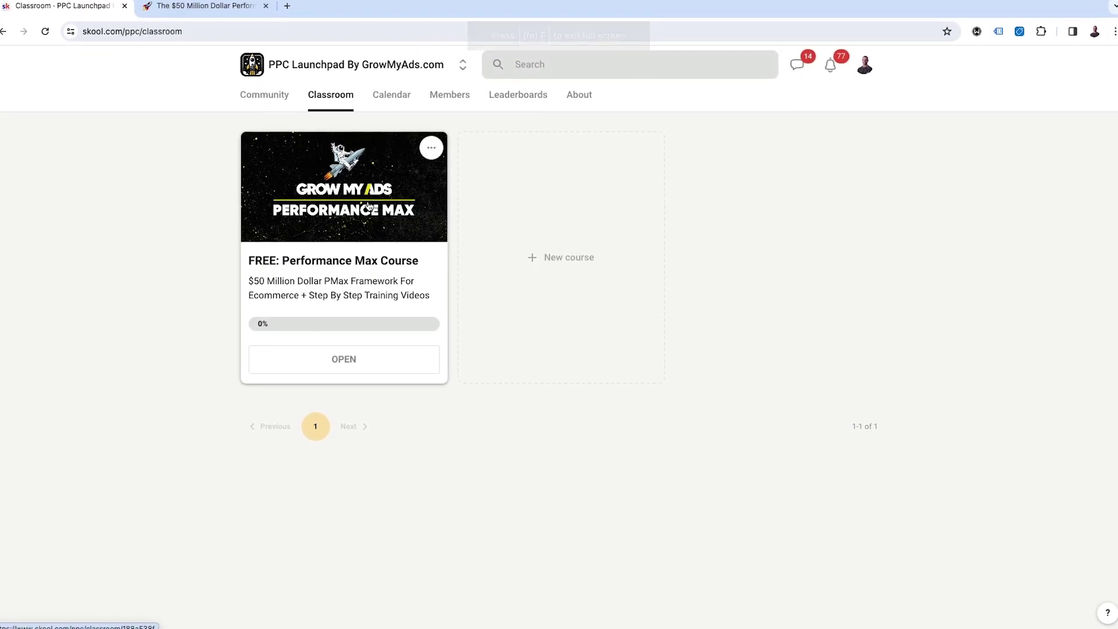
{"action": "left_click", "coordinate": [389, 129]}
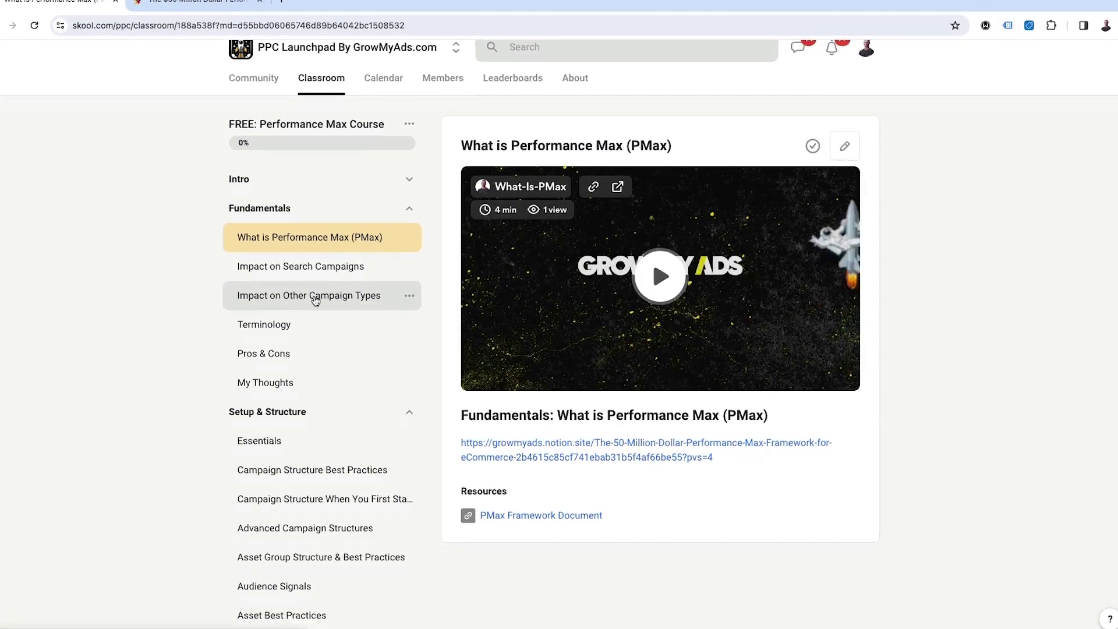
{"action": "scroll", "coordinate": [315, 300], "scroll_direction": "down", "scroll_amount": 6}
{"action": "scroll", "coordinate": [357, 267], "scroll_direction": "up", "scroll_amount": 2}
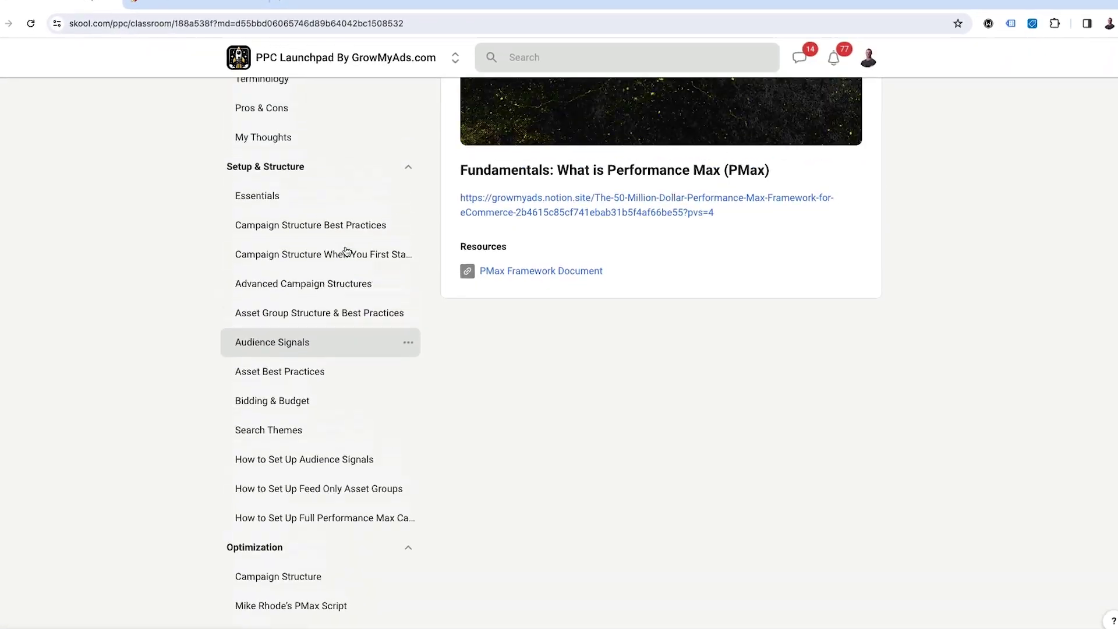
{"action": "scroll", "coordinate": [274, 250], "scroll_direction": "down", "scroll_amount": 3}
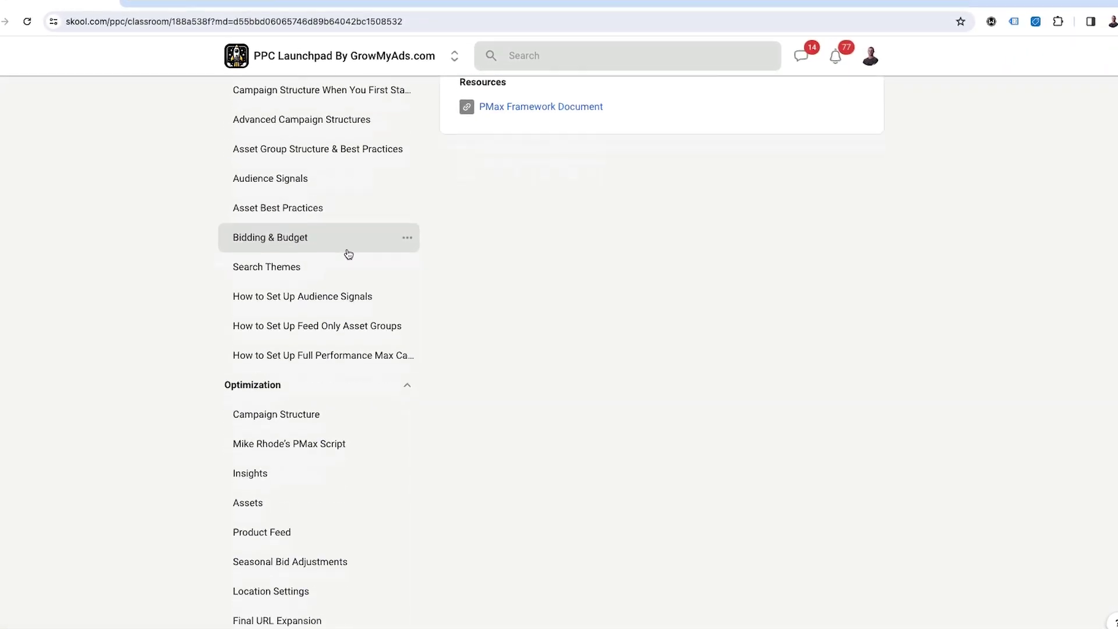
{"action": "scroll", "coordinate": [349, 254], "scroll_direction": "down", "scroll_amount": 2}
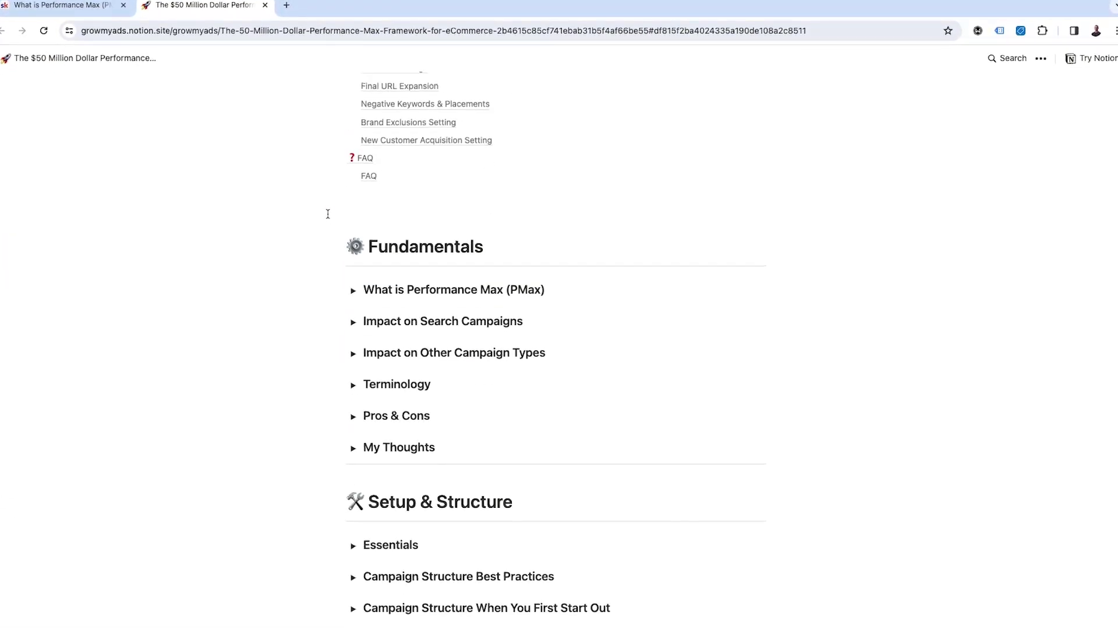
{"action": "scroll", "coordinate": [327, 213], "scroll_direction": "down", "scroll_amount": 15}
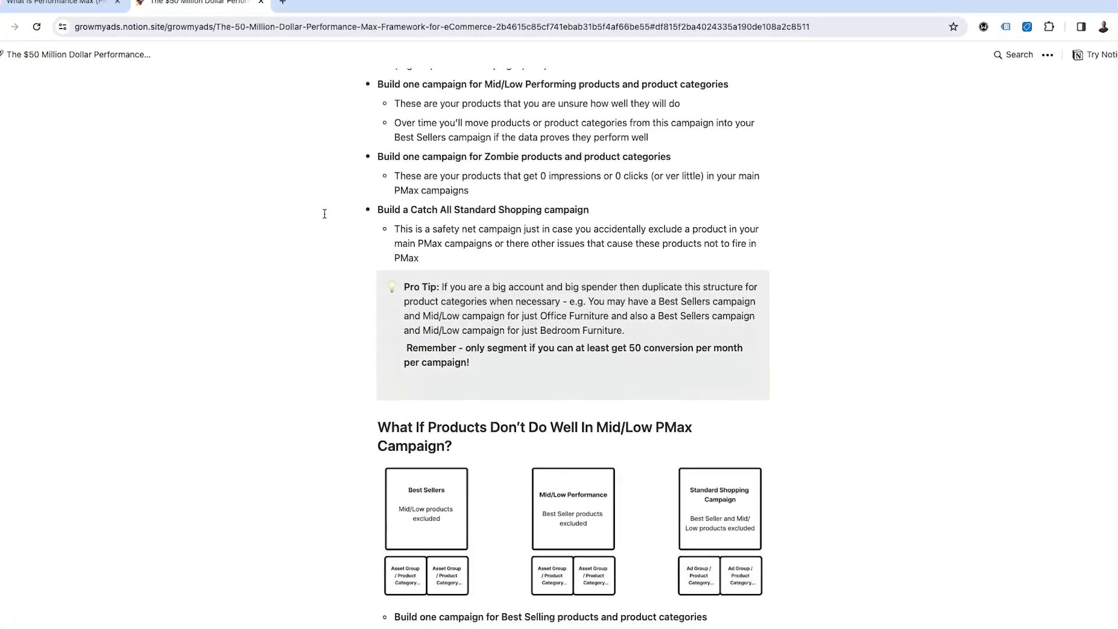
{"action": "scroll", "coordinate": [324, 214], "scroll_direction": "down", "scroll_amount": 15}
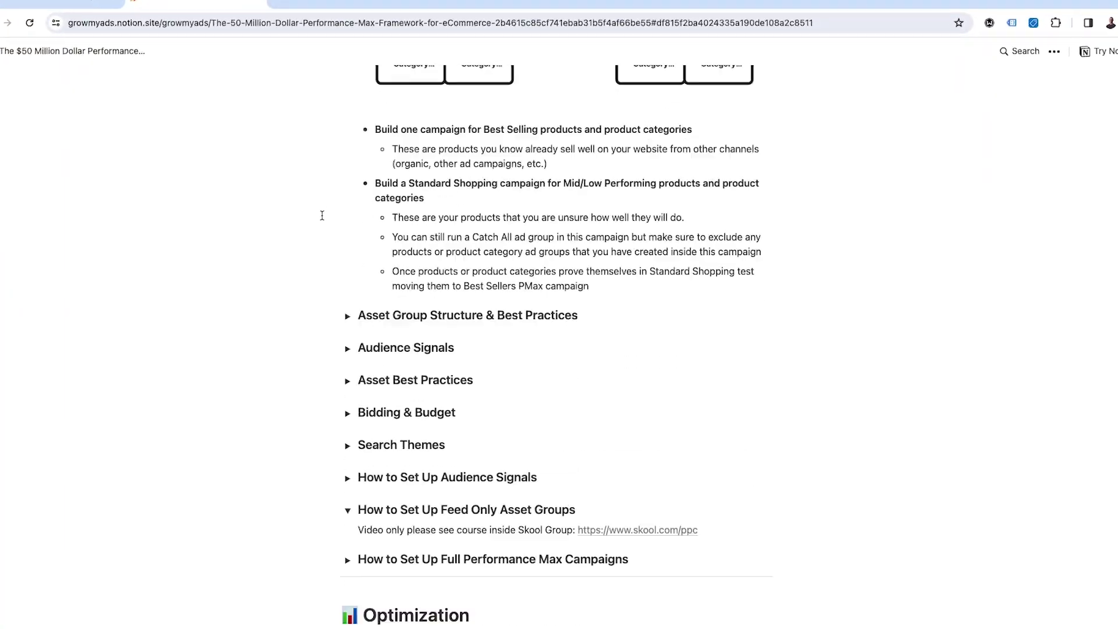
{"action": "scroll", "coordinate": [320, 215], "scroll_direction": "down", "scroll_amount": 15}
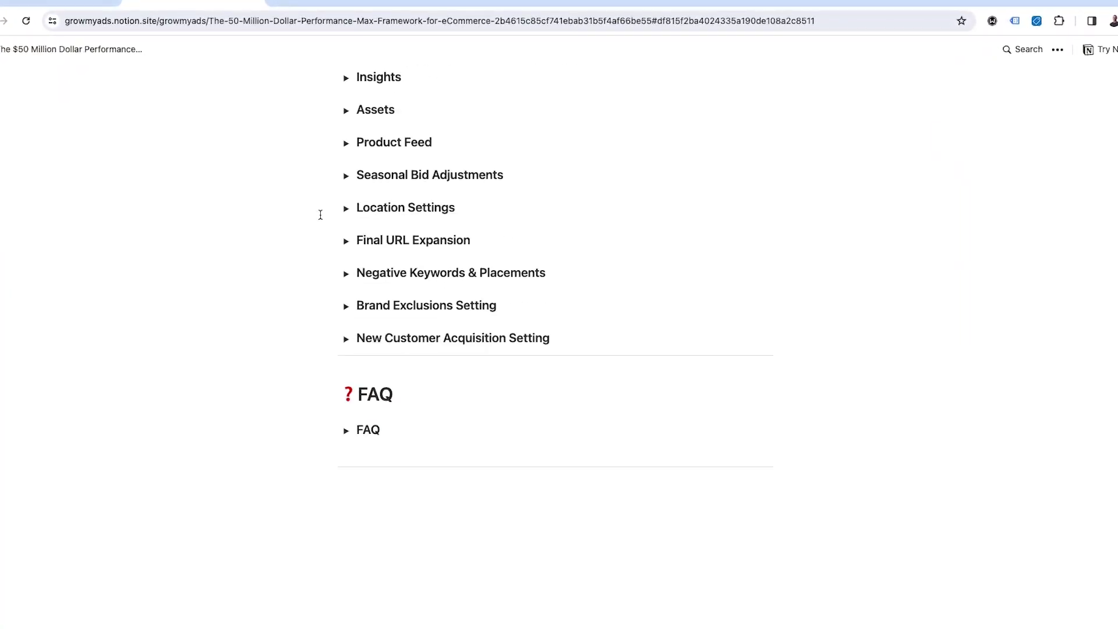